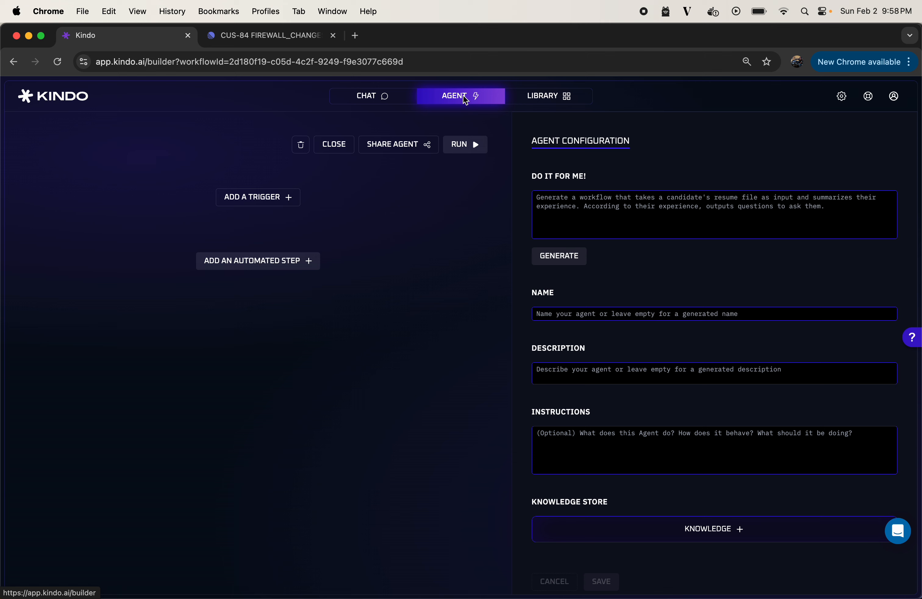
Add a new trigger to the agent using the Linear integration
click(251, 199)
click(108, 233)
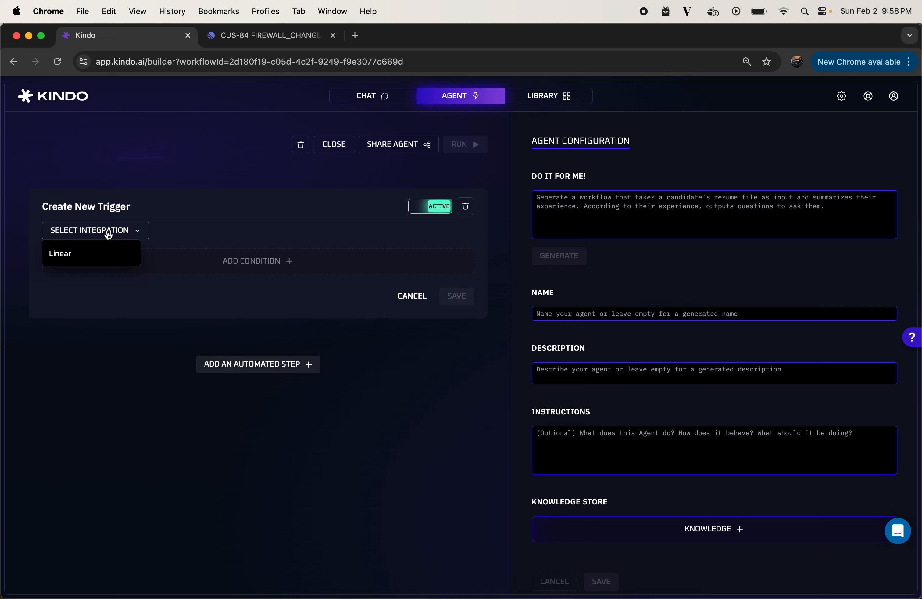
click(91, 257)
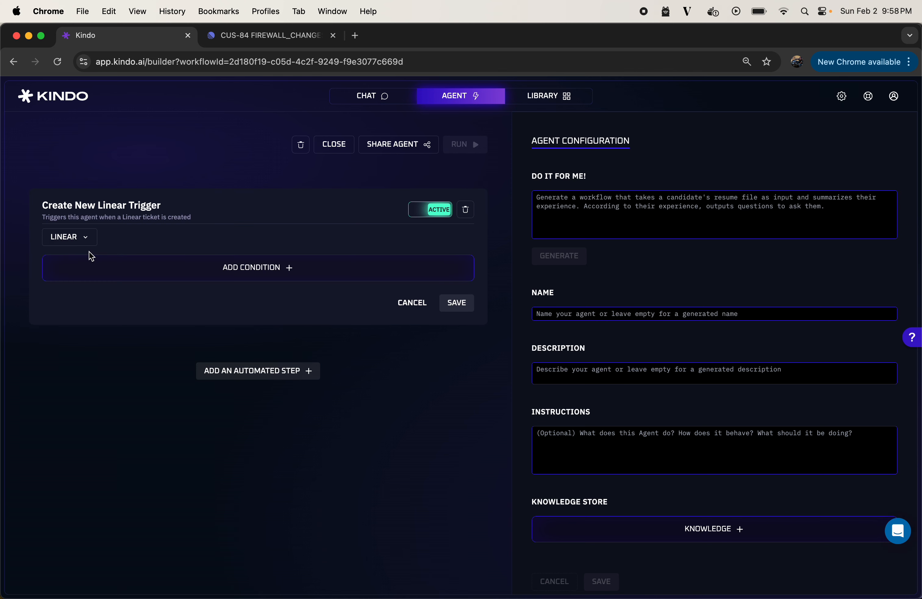
Add a trigger condition requiring the ticket's Title to contain FIREWALL_CHANGE, and save the trigger
click(260, 272)
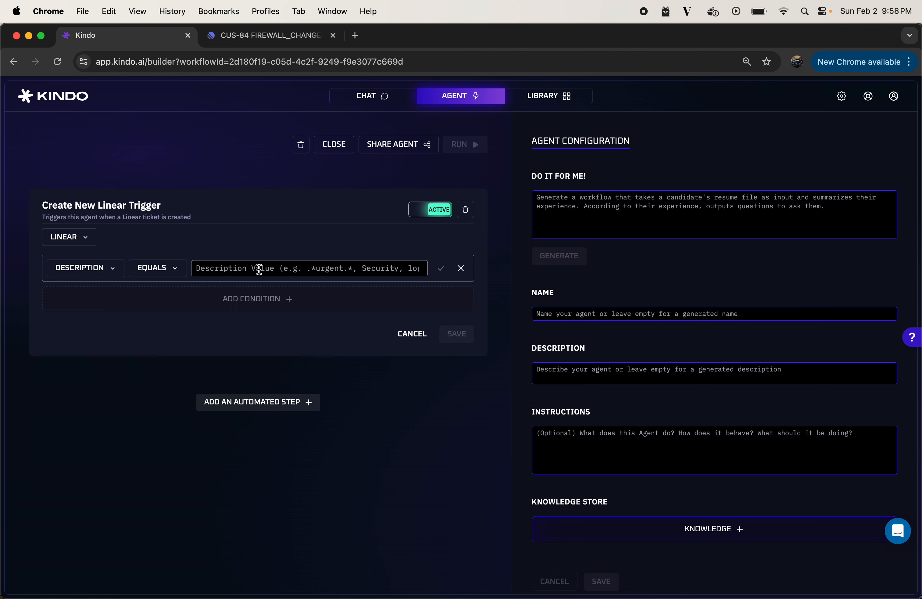
click(108, 270)
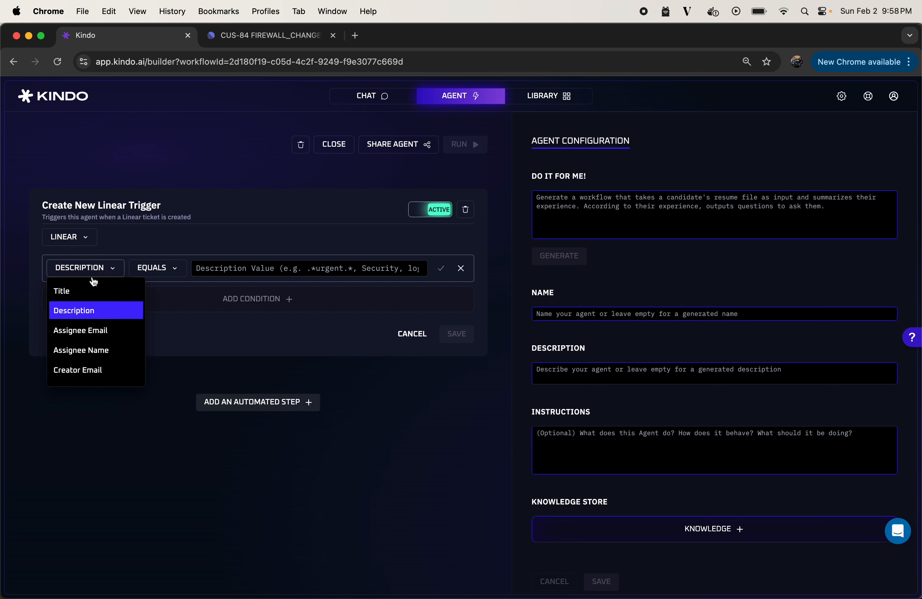
click(83, 293)
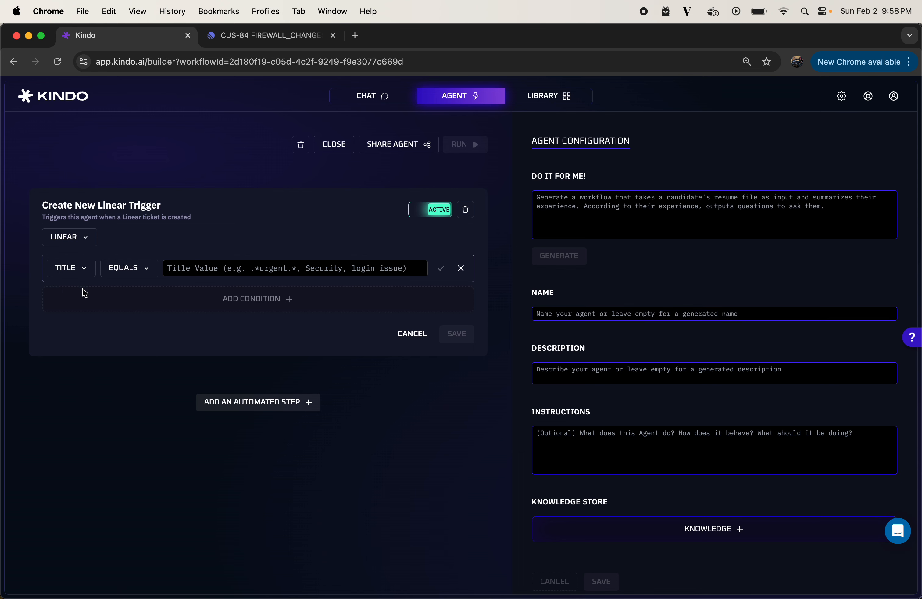
click(134, 271)
click(137, 297)
click(197, 268)
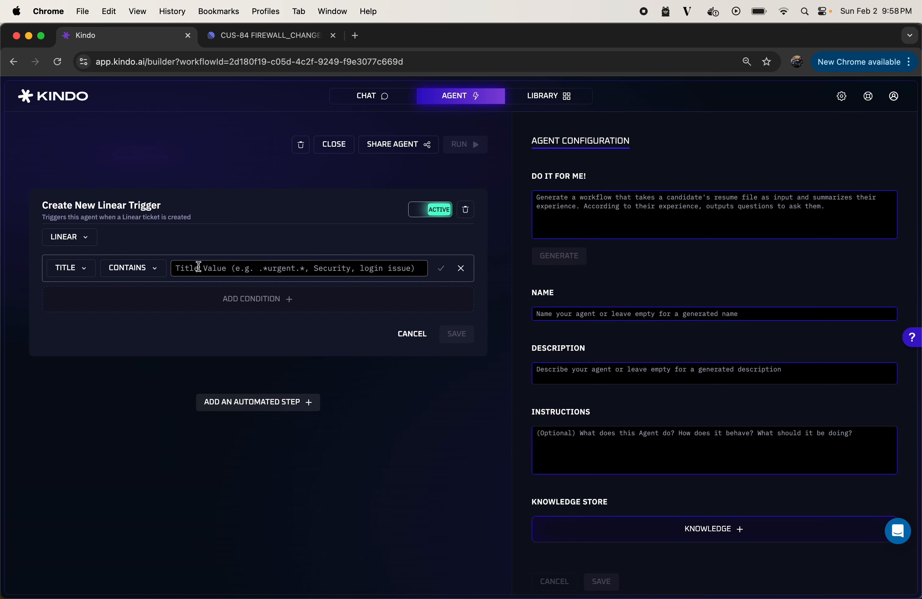
text(FIREWA)
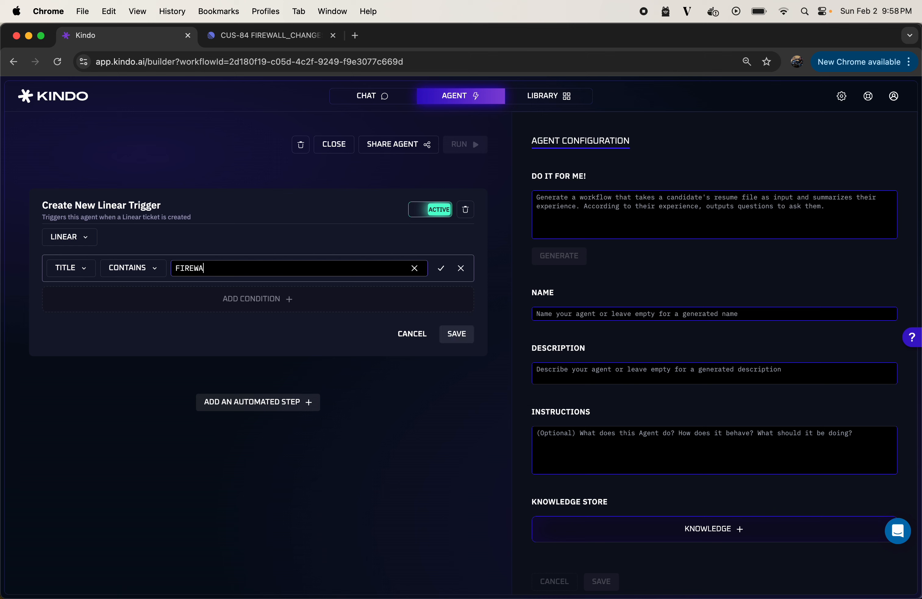
text(LL_CHANGE)
click(441, 268)
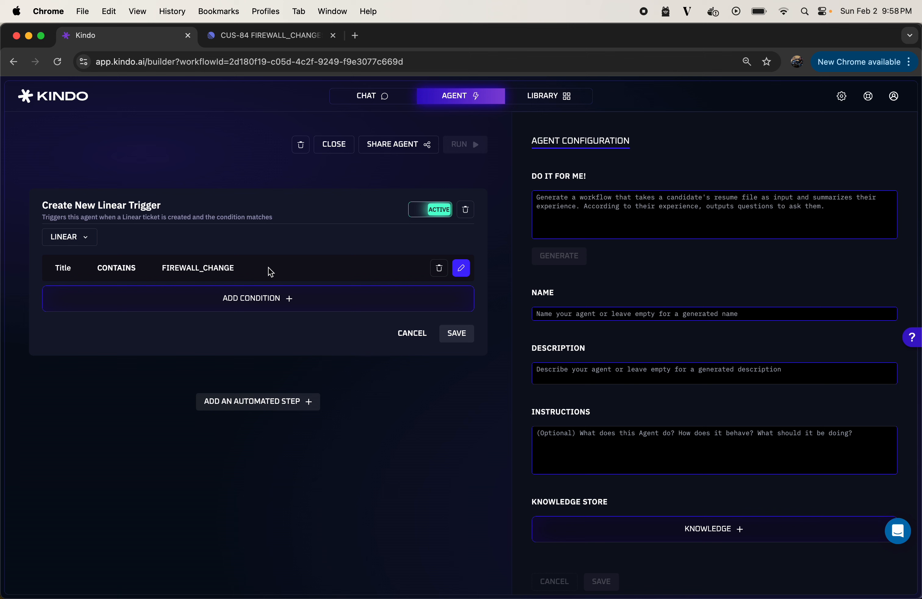
click(466, 339)
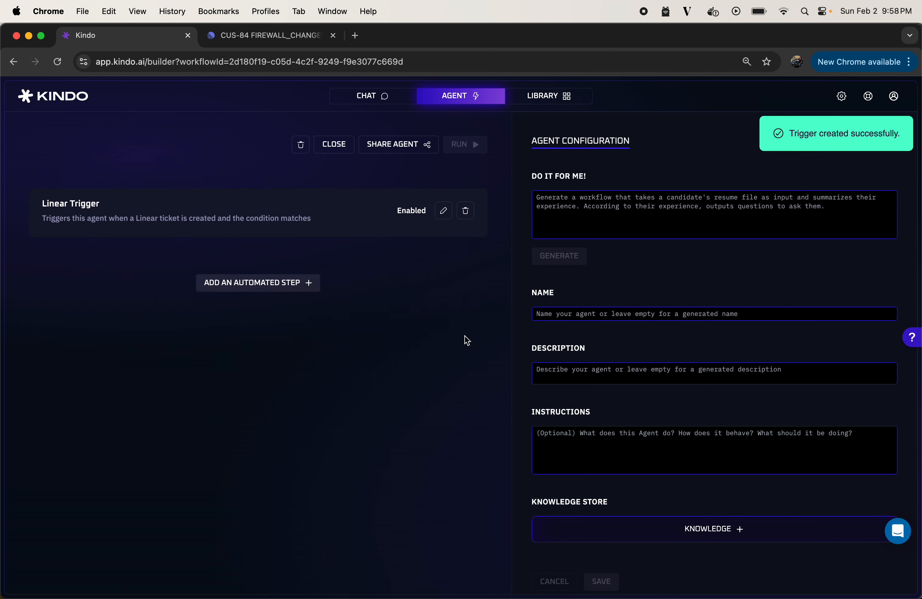
Add an automated LLM step below the Linear trigger and set its AI model to WhiteRabbitNeo 33B v1.7
click(249, 286)
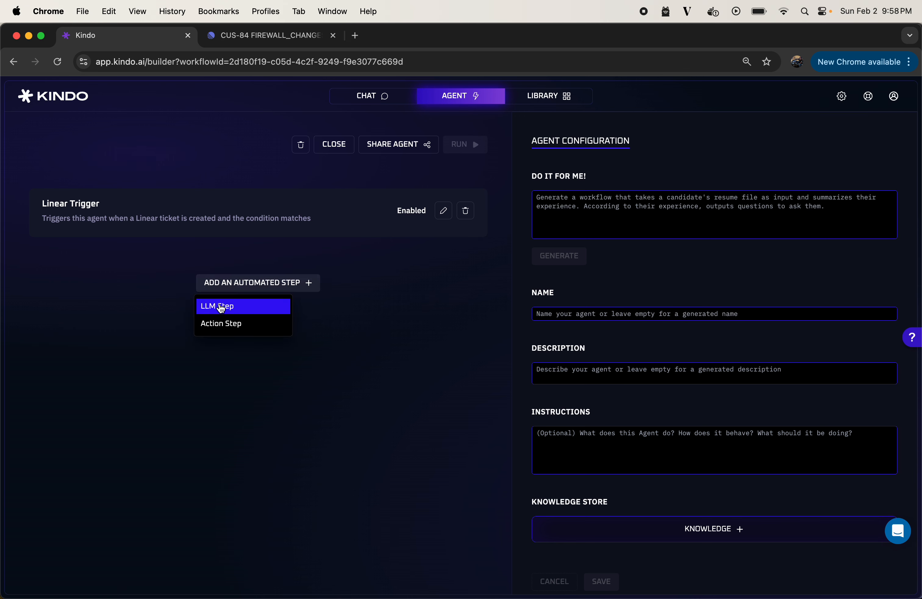
click(236, 308)
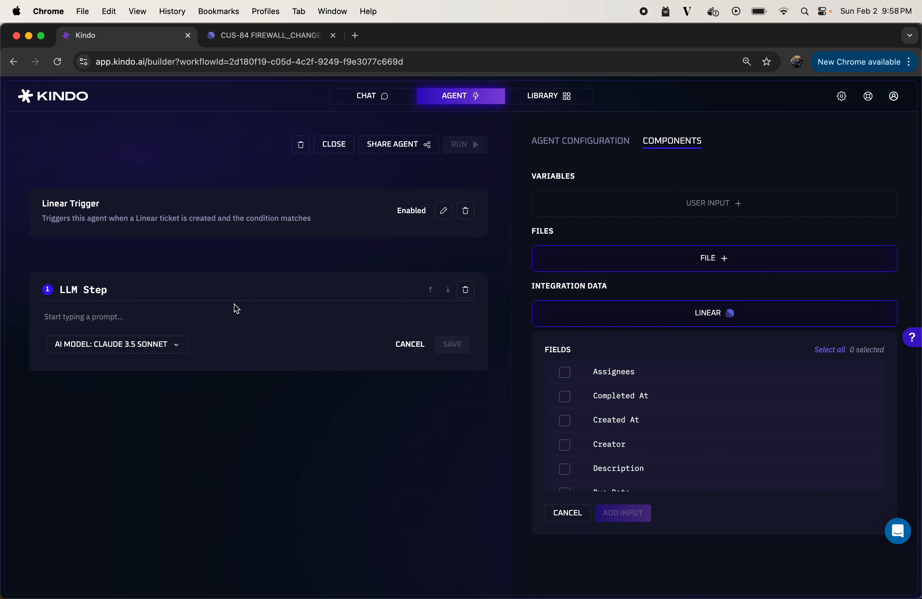
click(165, 351)
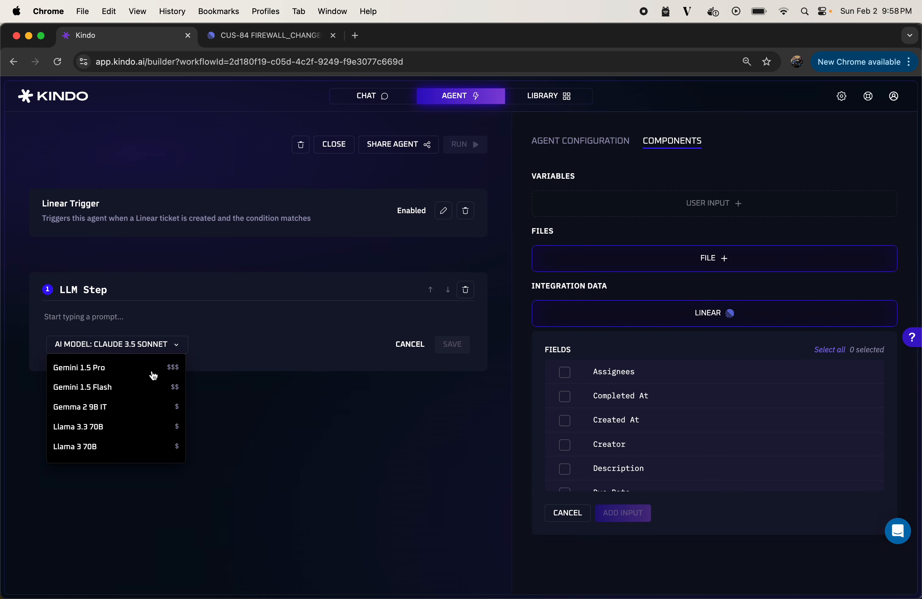
scroll(142, 391, up, 2)
scroll(141, 390, down, 10)
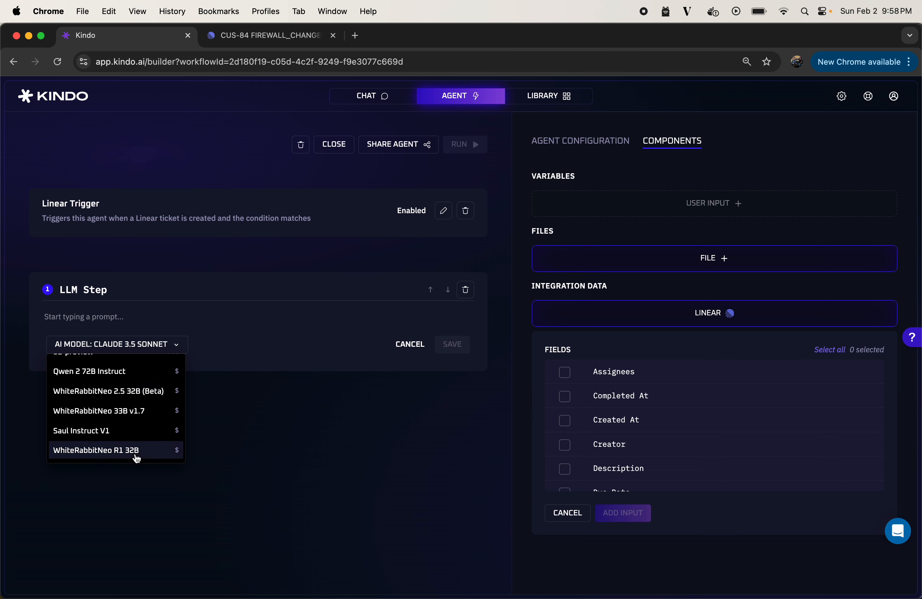
click(127, 412)
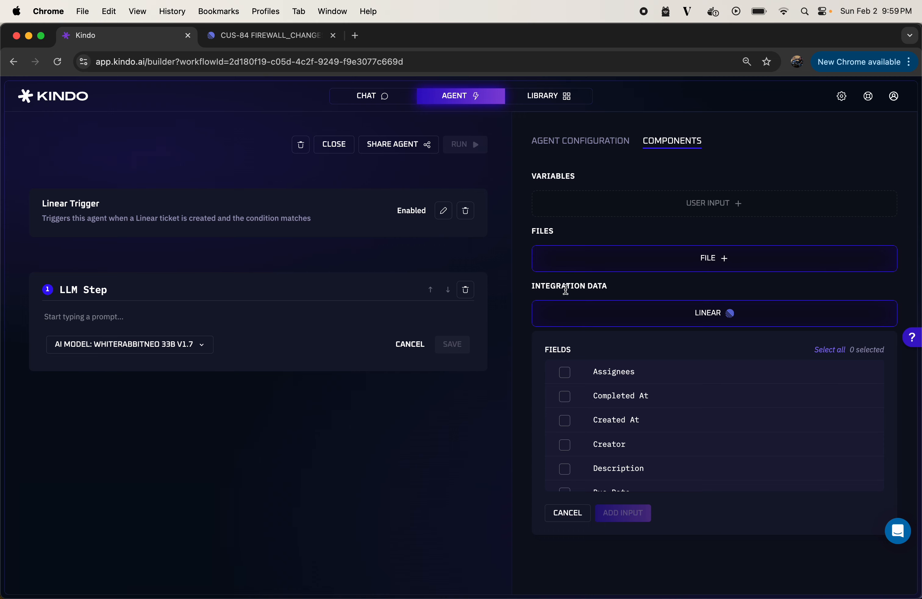
Insert a file input in the LLM step and find and attach pfSense-config.yaml.txt from the file library
click(678, 263)
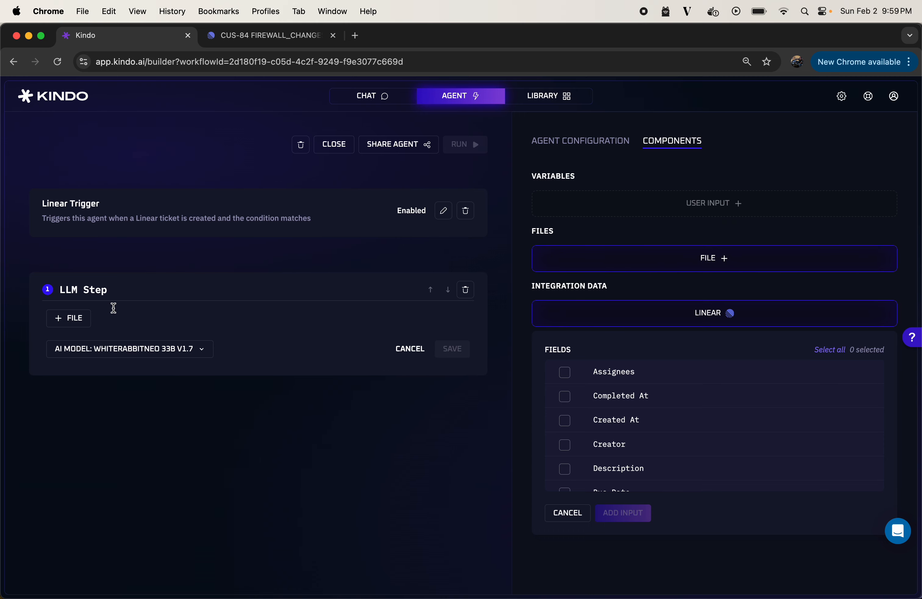
click(82, 319)
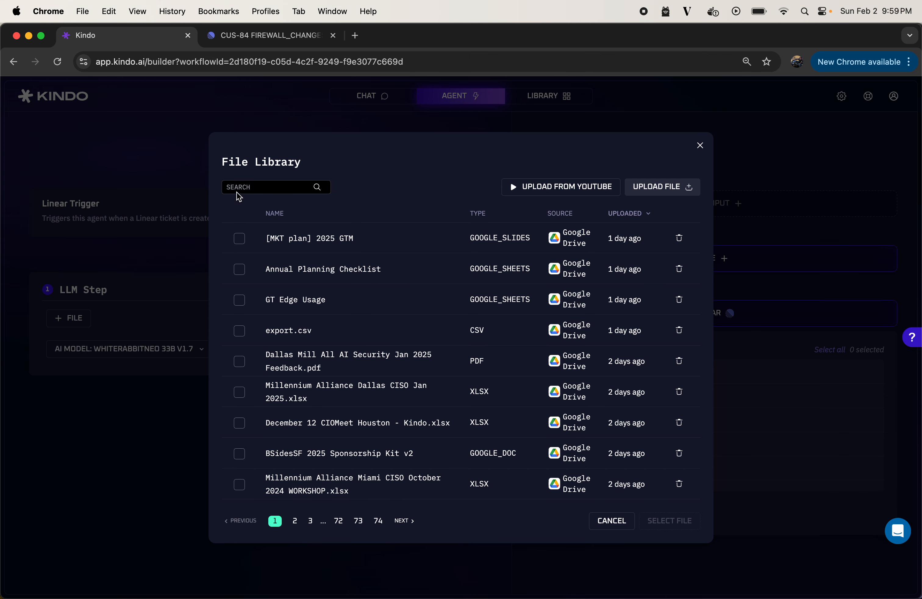
click(237, 190)
text(pfsense)
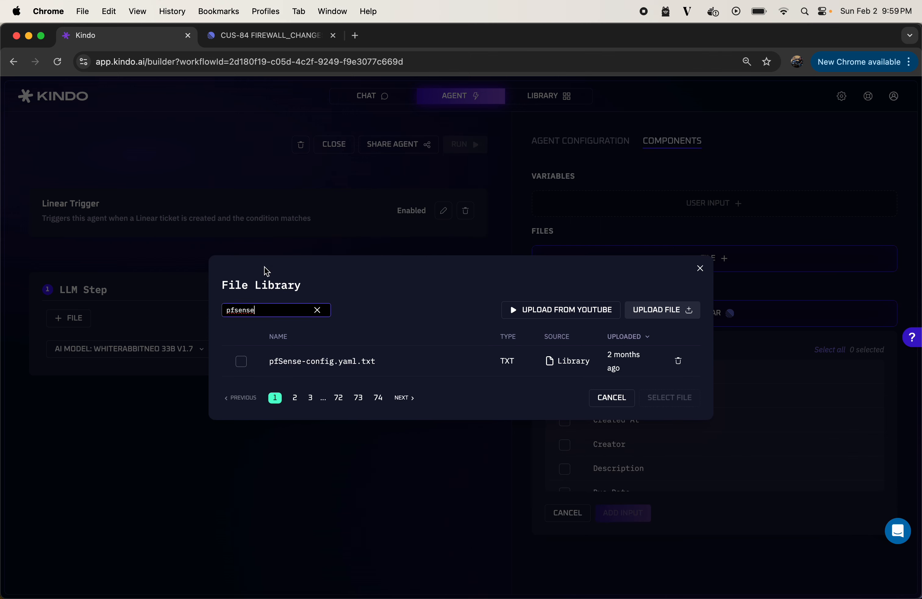
click(242, 363)
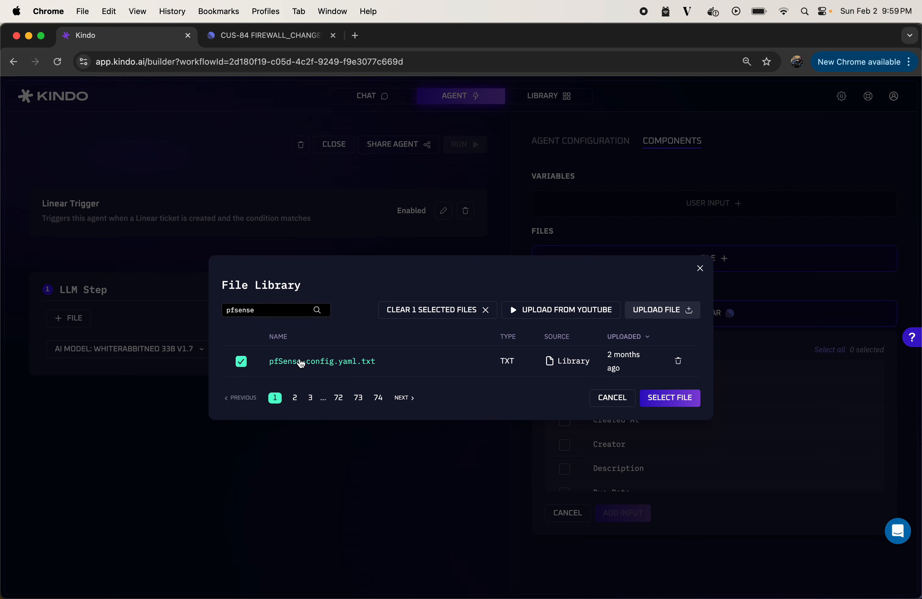
click(670, 397)
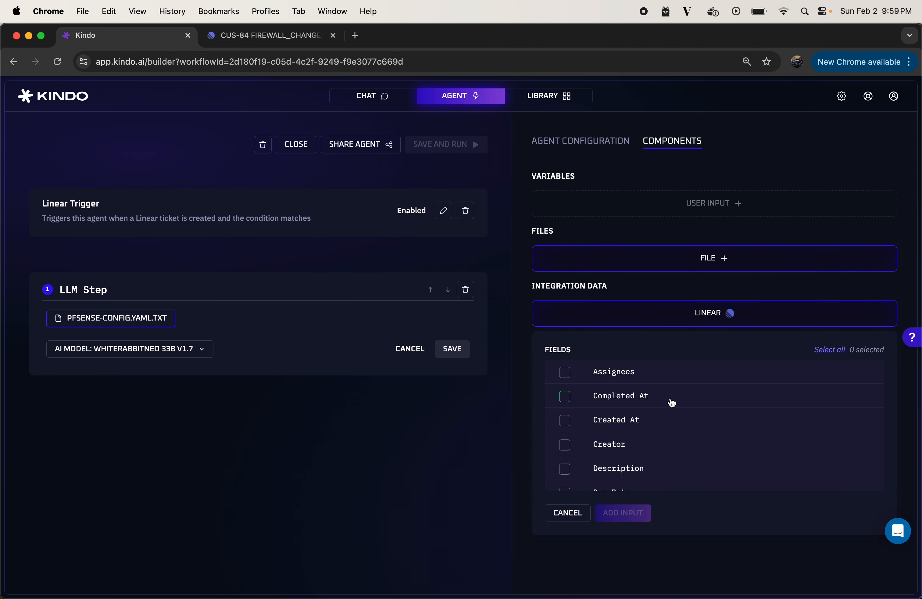
Below the attached file, enter the prompt "Please supply the required firewall rule changes to accomplish the goals in the request below."
key(Return)
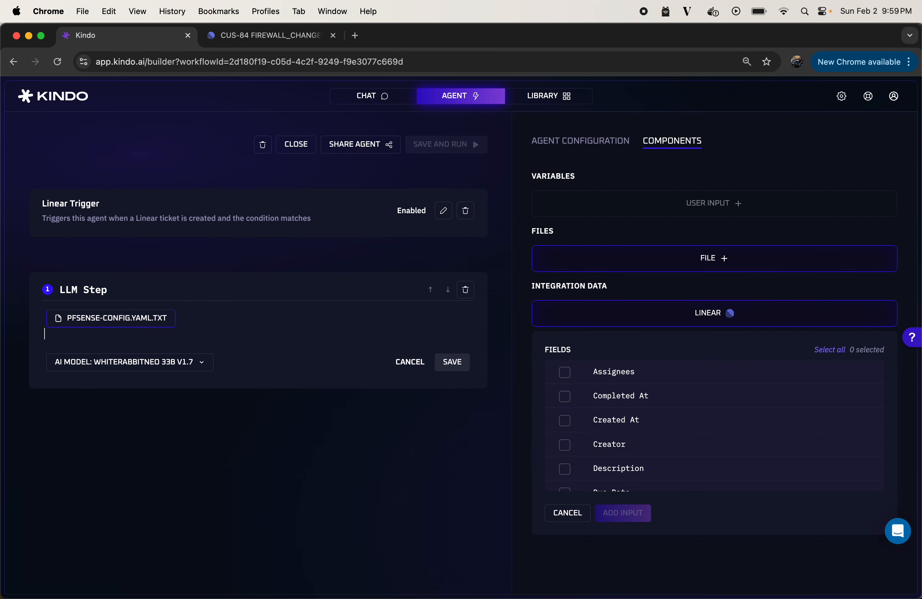
text(Please supply the required firewall rule changes to accomplish the goals in the request below.)
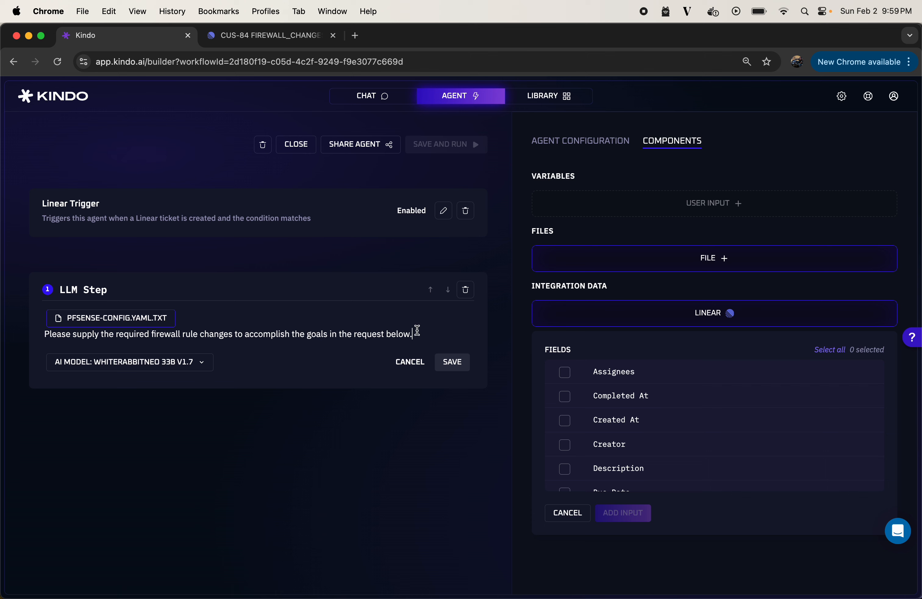
key(Return)
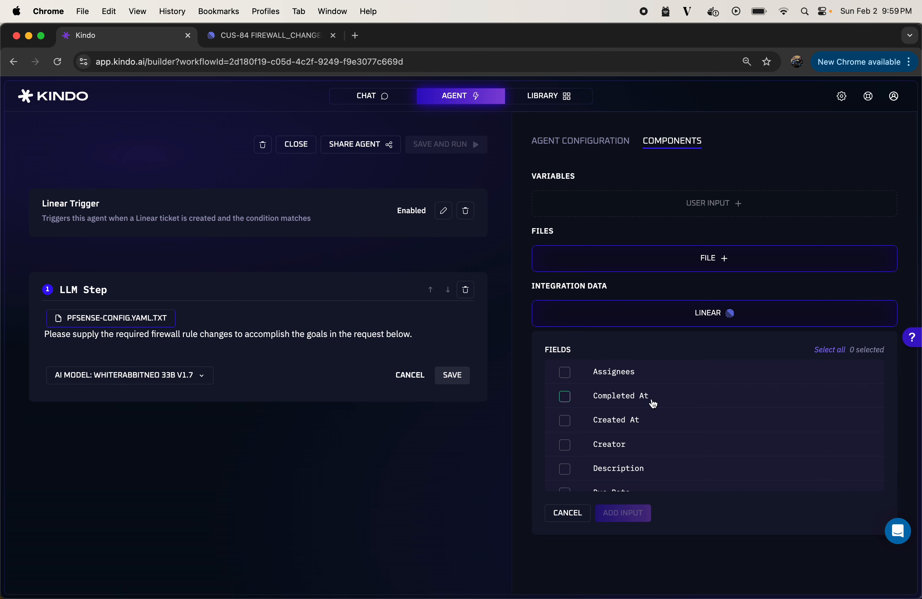
Add all Linear ticket fields as trigger input at the end of the prompt, and save the LLM step
scroll(653, 388, down, 3)
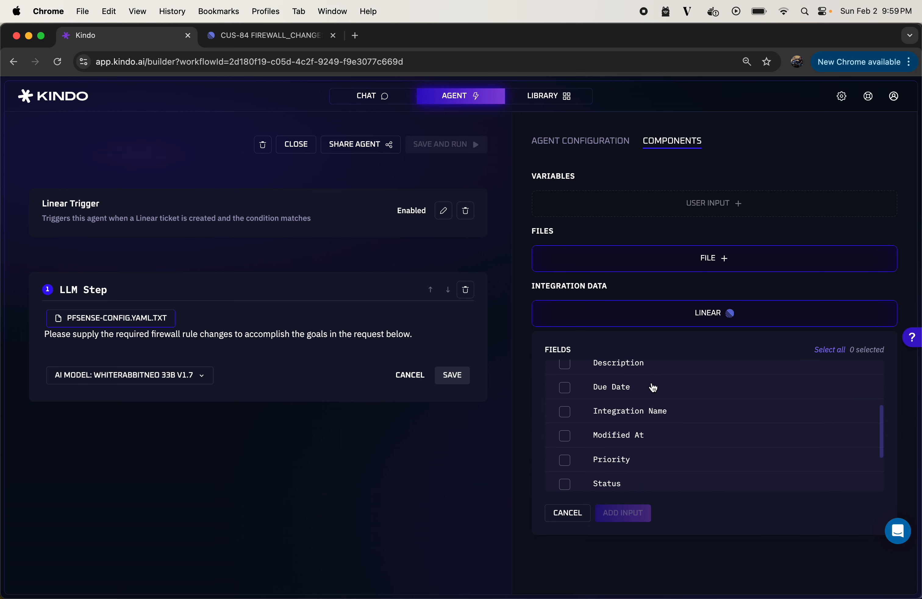
scroll(653, 387, down, 2)
scroll(653, 387, up, 5)
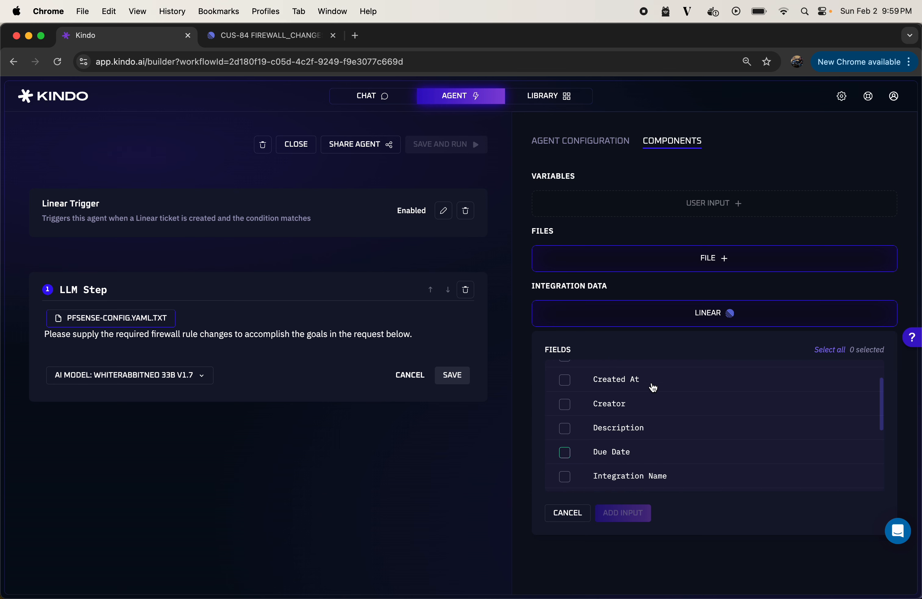
scroll(653, 387, up, 2)
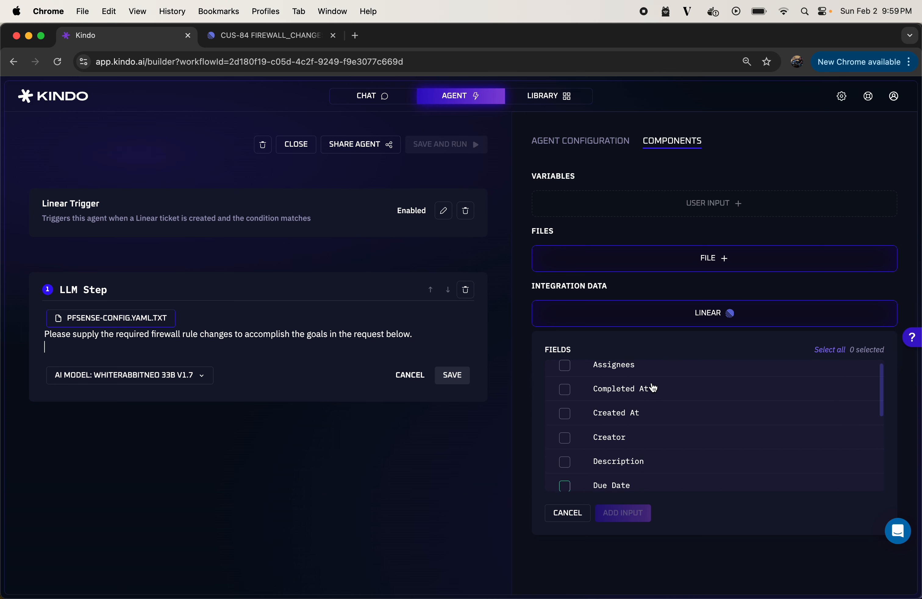
click(825, 350)
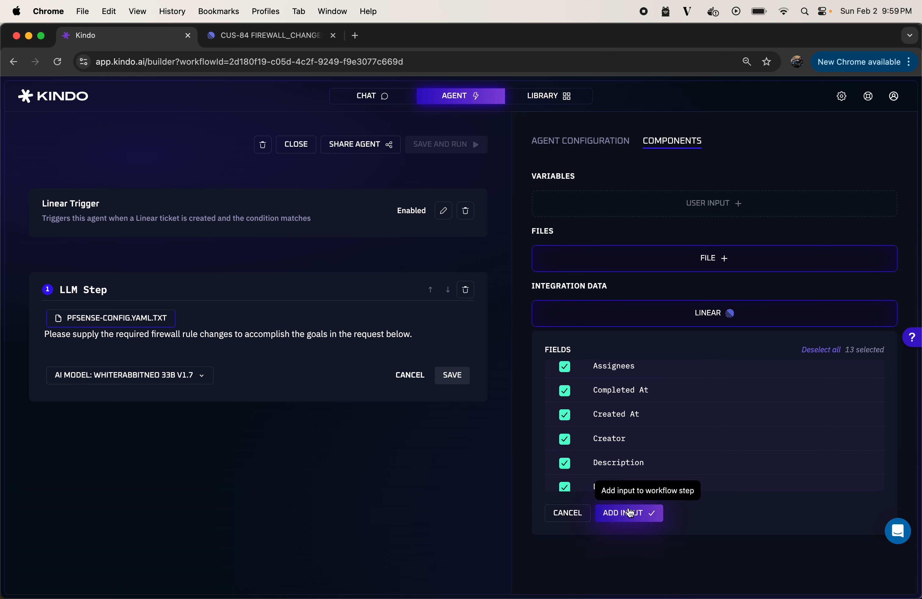
click(630, 513)
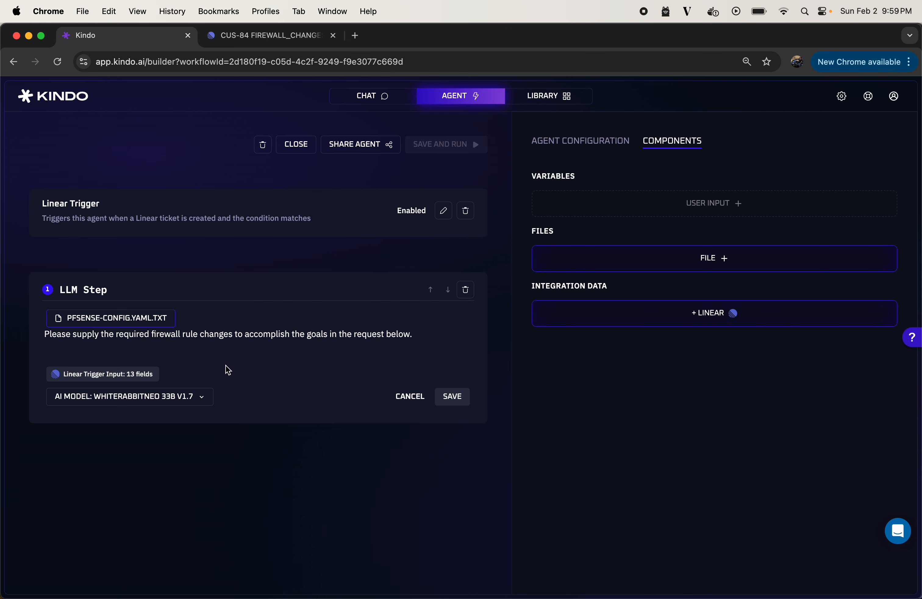
click(453, 397)
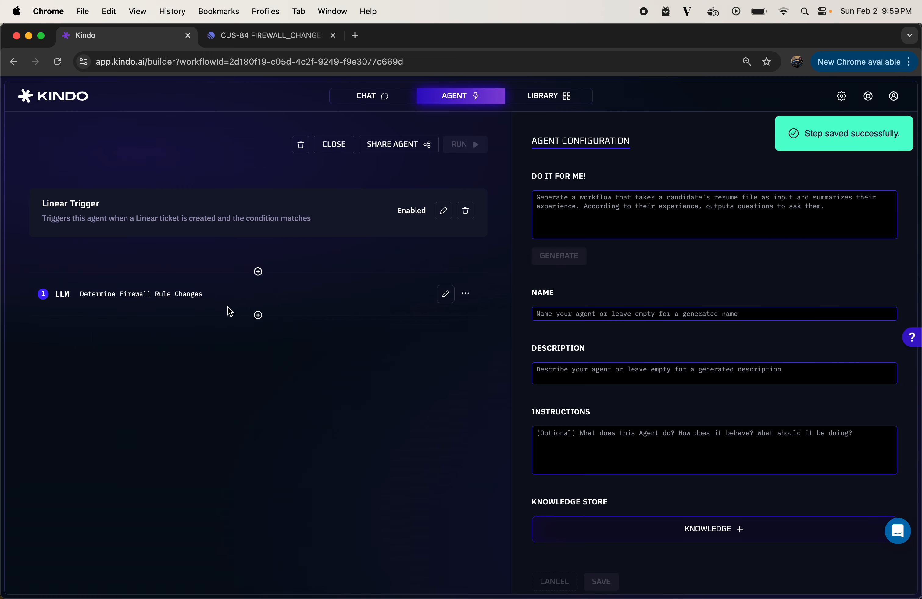
Add an action step after the LLM step with the action "Create a comment on ticket" and save it
click(258, 315)
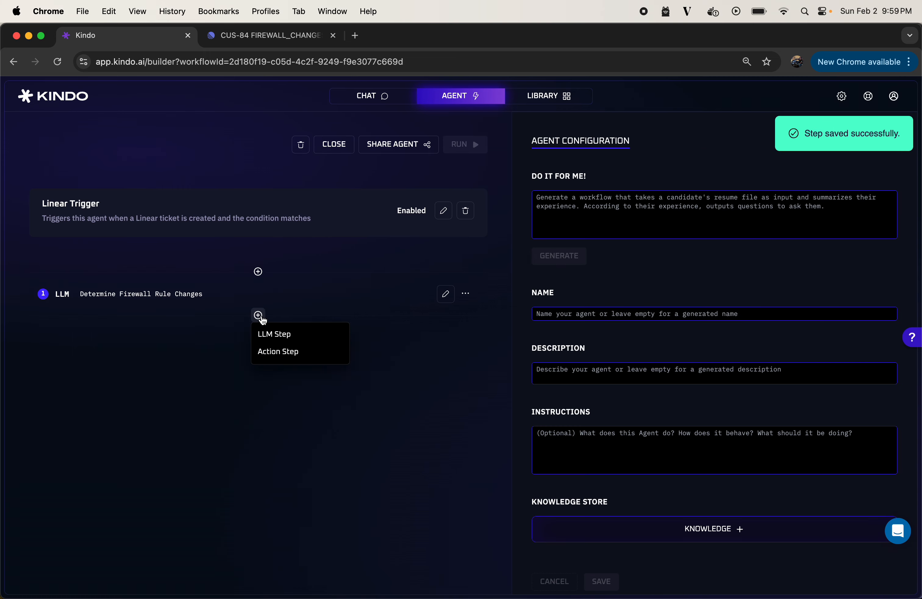
click(280, 352)
click(103, 360)
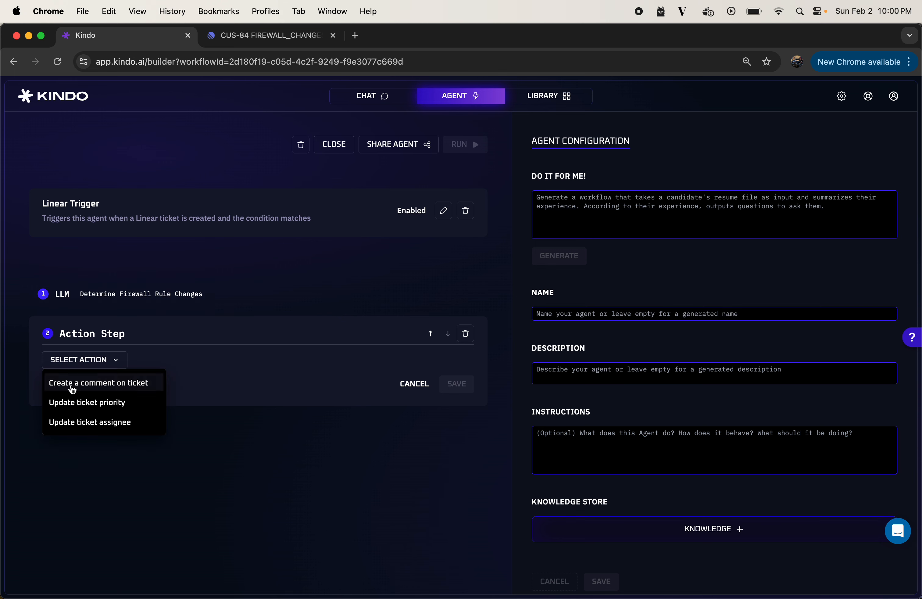
click(135, 384)
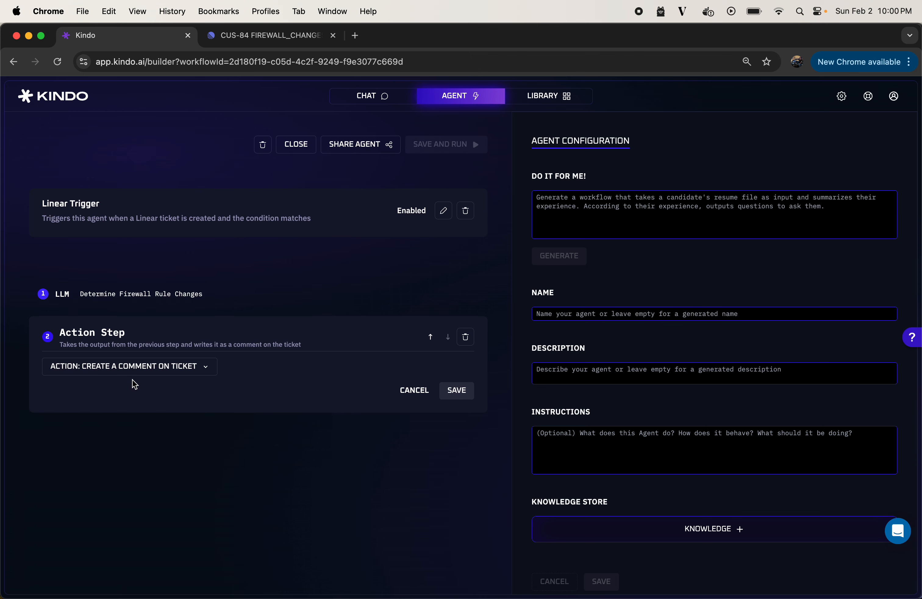
click(462, 392)
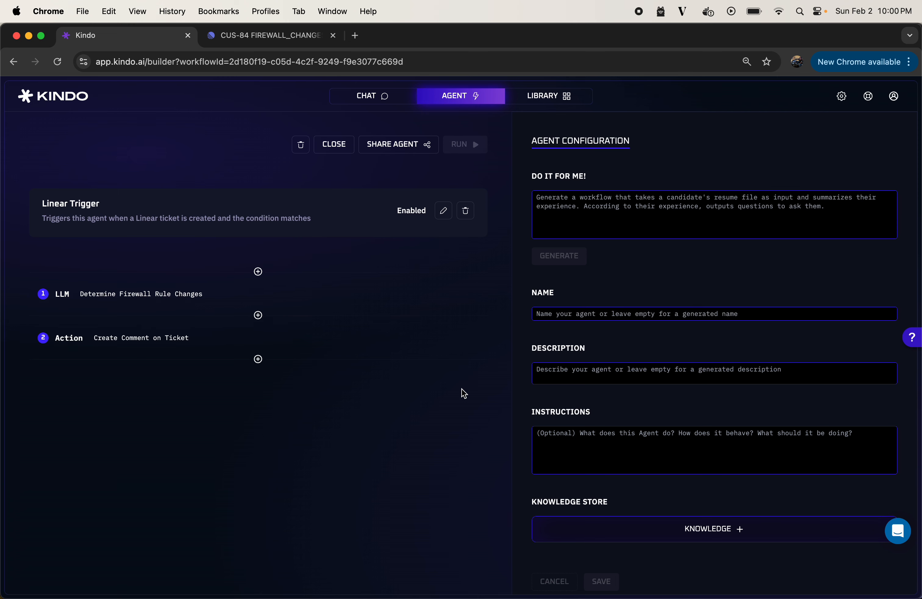
In the agent library, switch the "Create Comment and Determine Firewall Rule Changes" trigger off and back to active
click(545, 98)
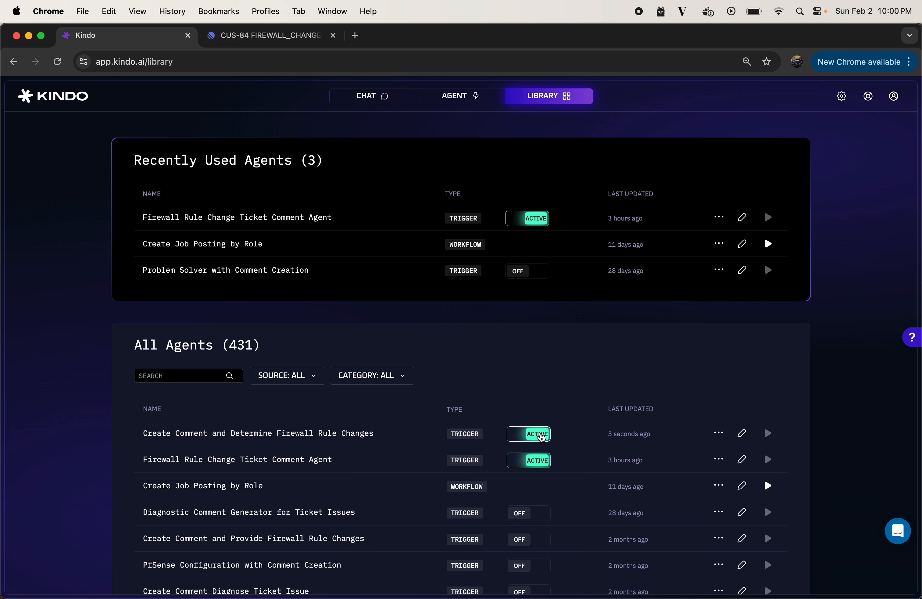
click(542, 437)
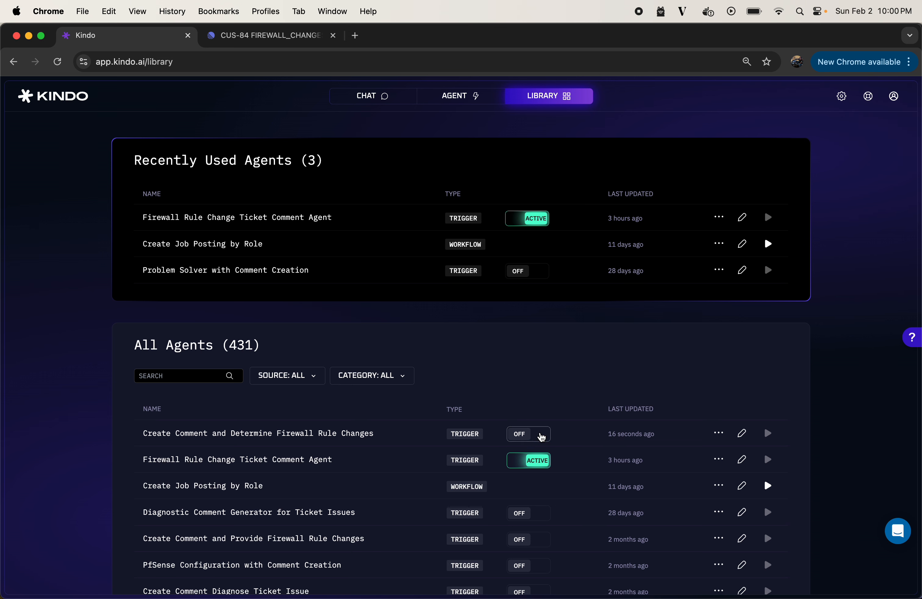
click(534, 438)
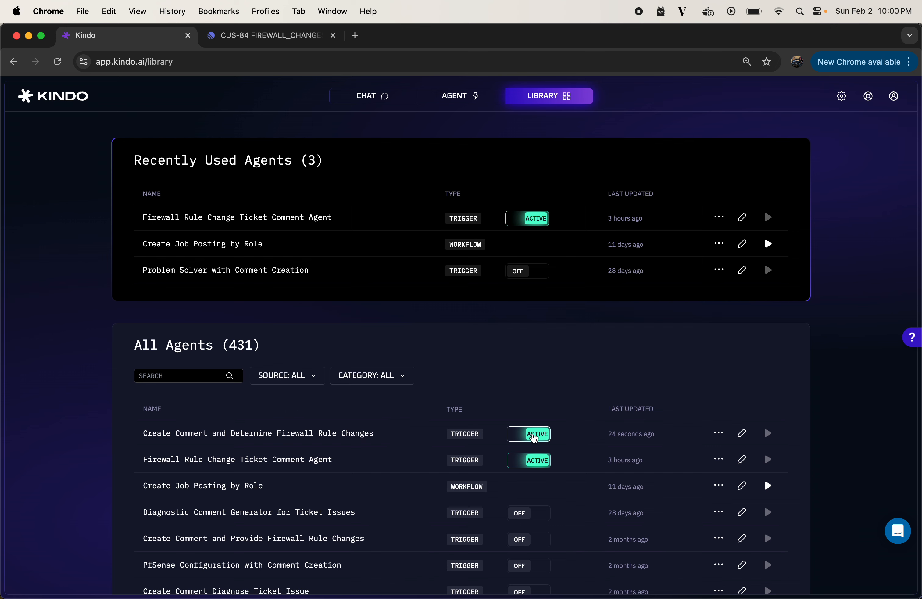
Switch to the Linear ticket CUS-84 FIREWALL_CHANGES and review its request and the firewall rule comment in its activity
click(277, 37)
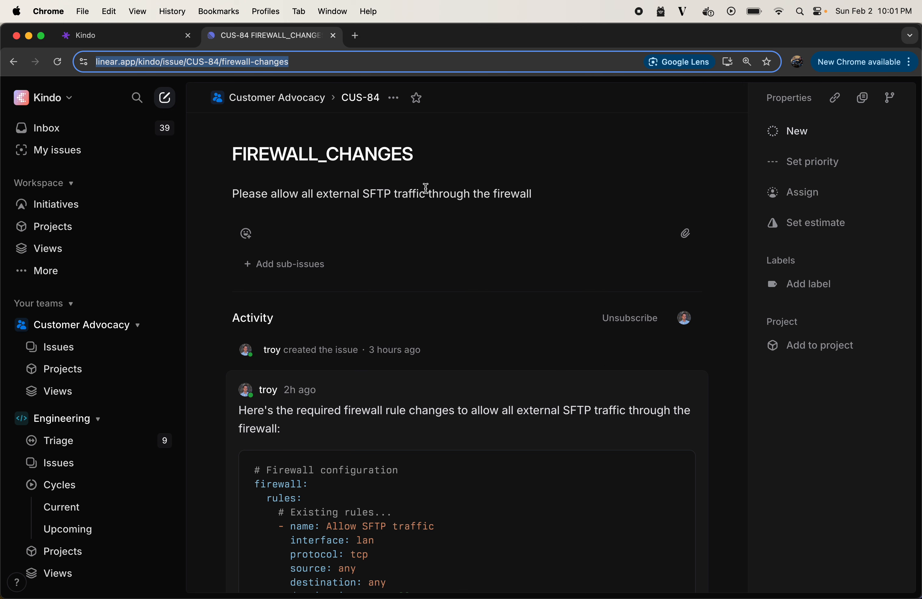
scroll(468, 211, down, 5)
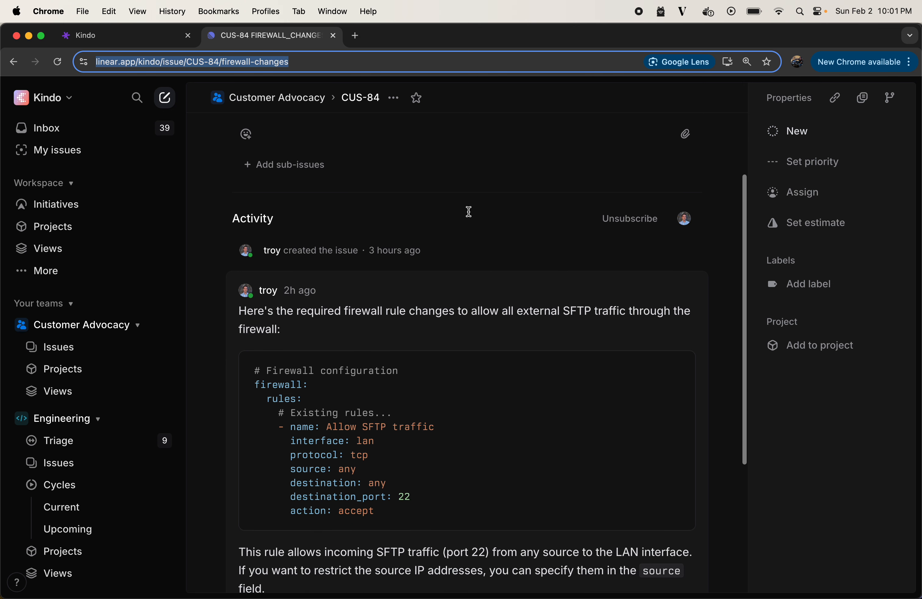
scroll(469, 211, down, 1)
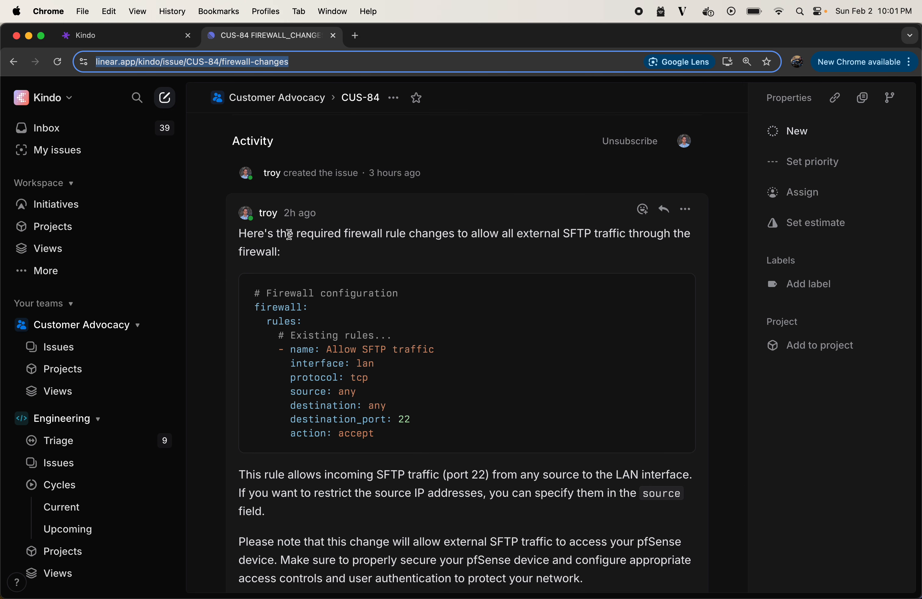
mouse_move(408, 339)
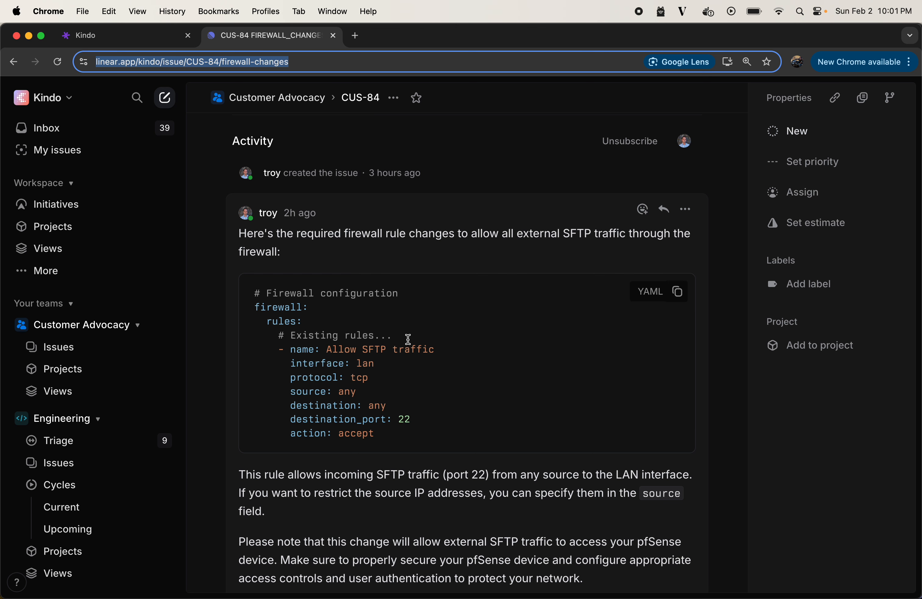
scroll(409, 339, down, 1)
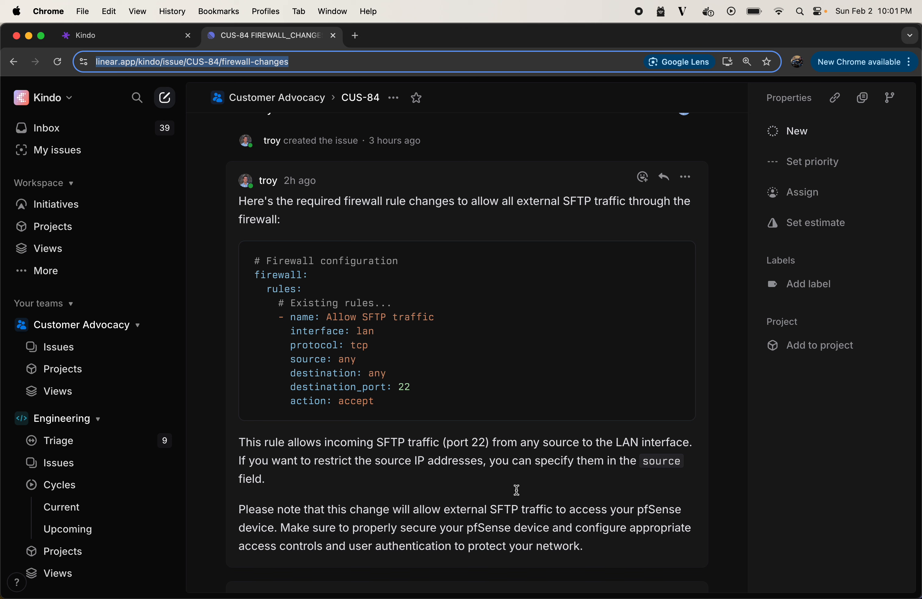
mouse_move(467, 413)
Return to Kindo, open the latest "Firewall Rule Change Ticket Comment Agent" run from the agent run history, and review its output
click(127, 35)
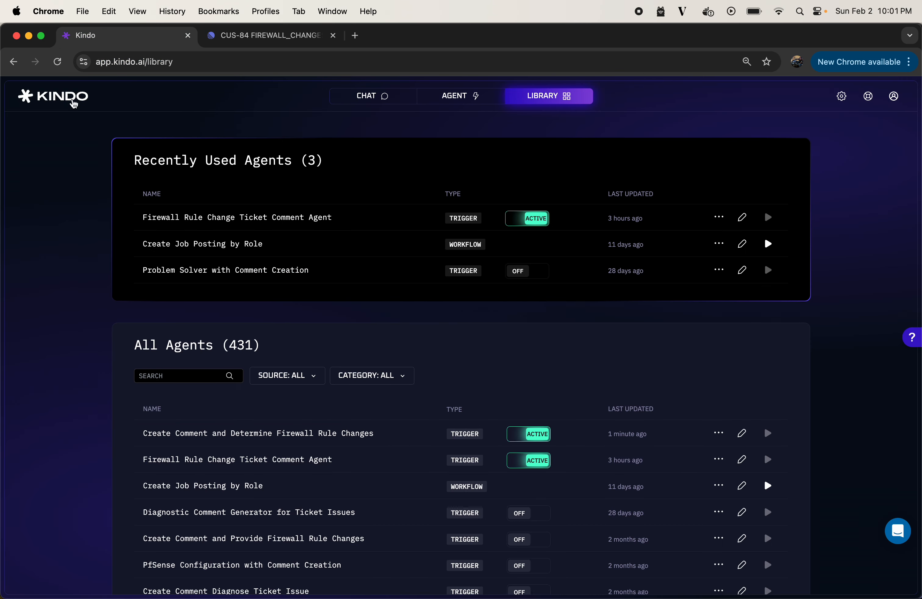
click(64, 97)
click(22, 126)
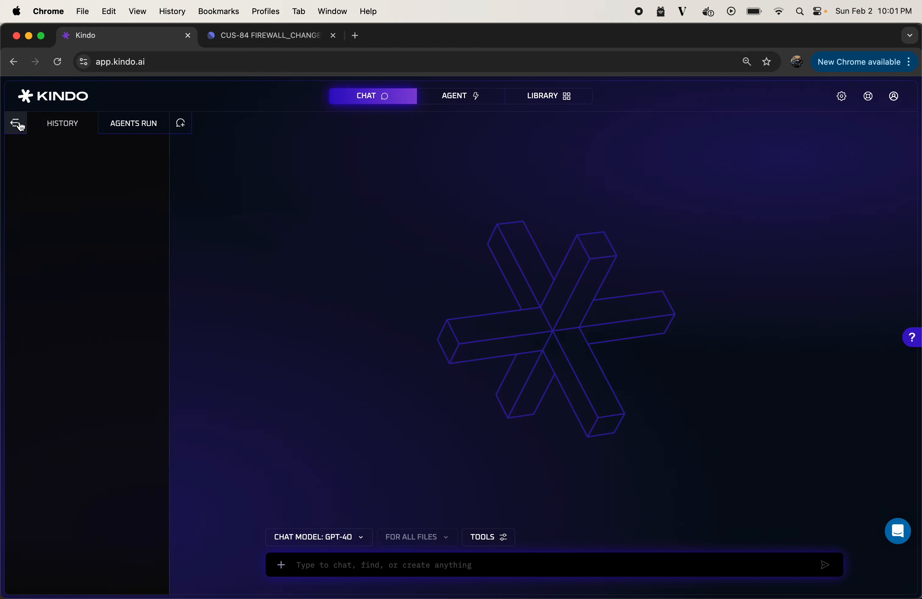
click(147, 127)
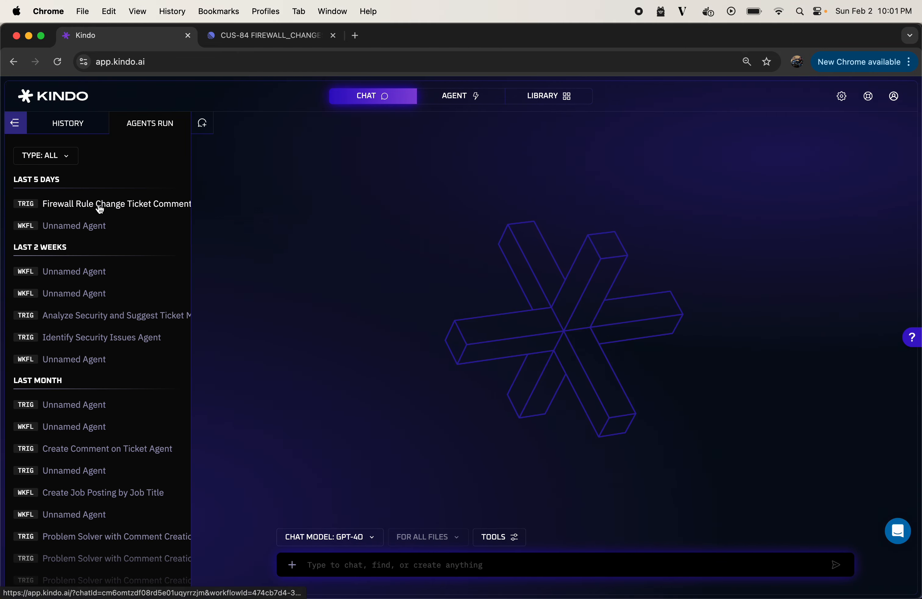
click(100, 208)
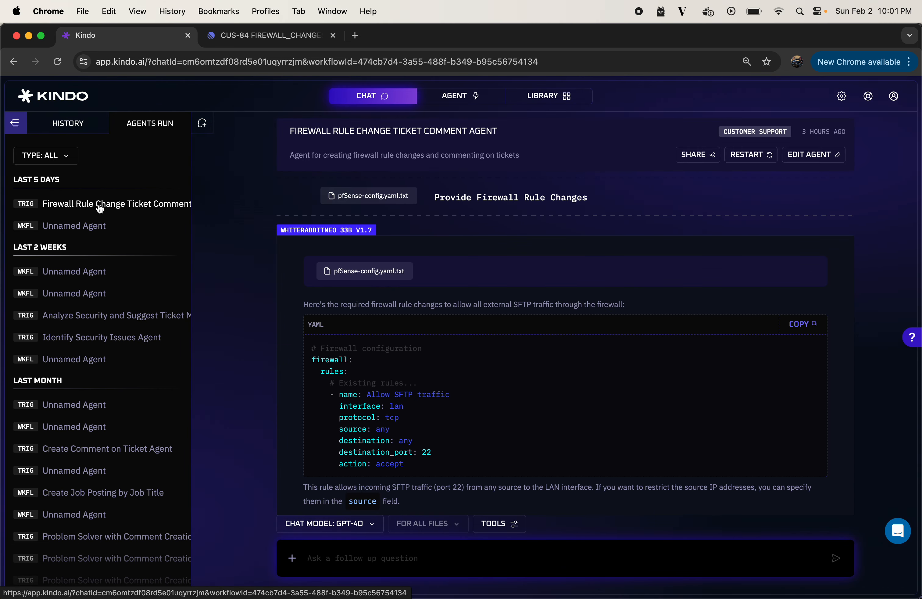
scroll(552, 220, down, 2)
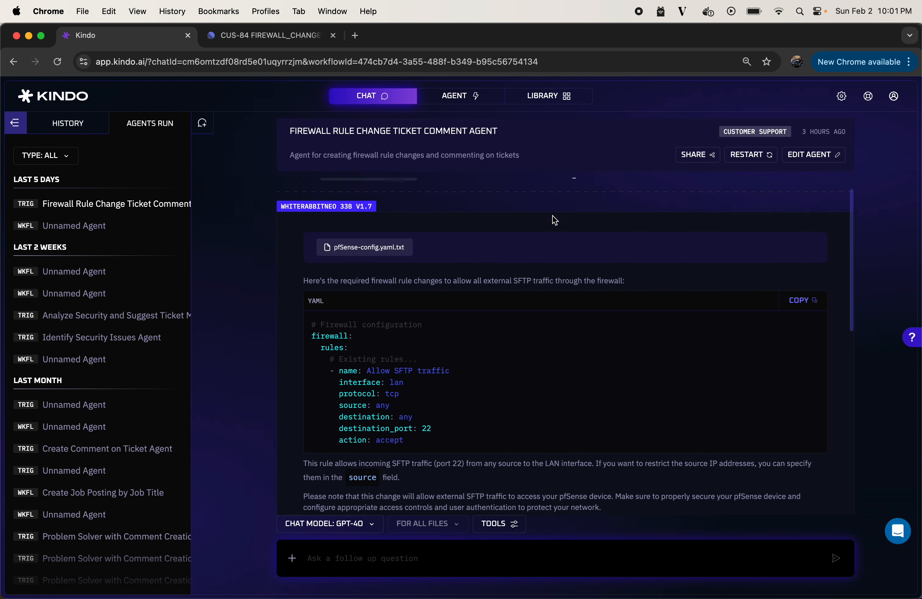
scroll(553, 216, down, 2)
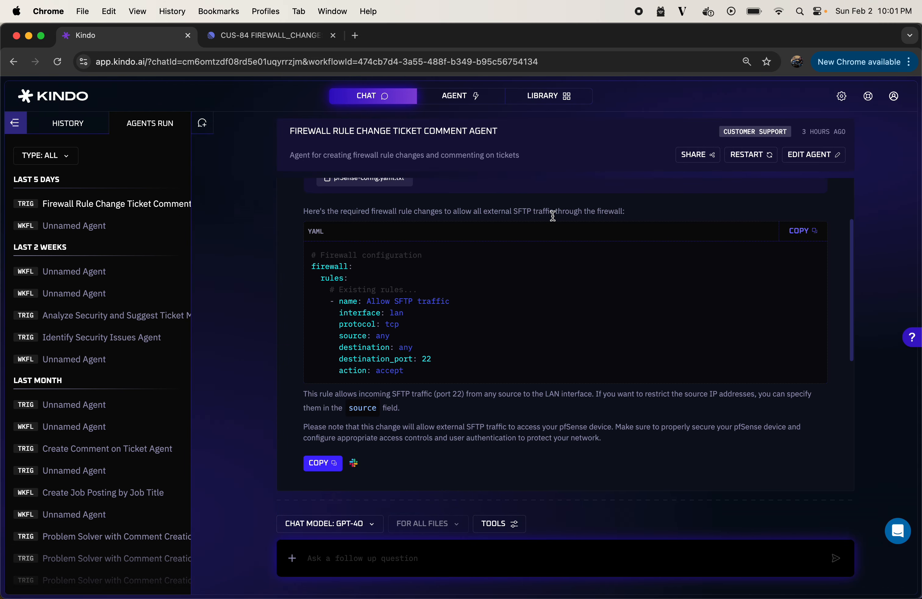